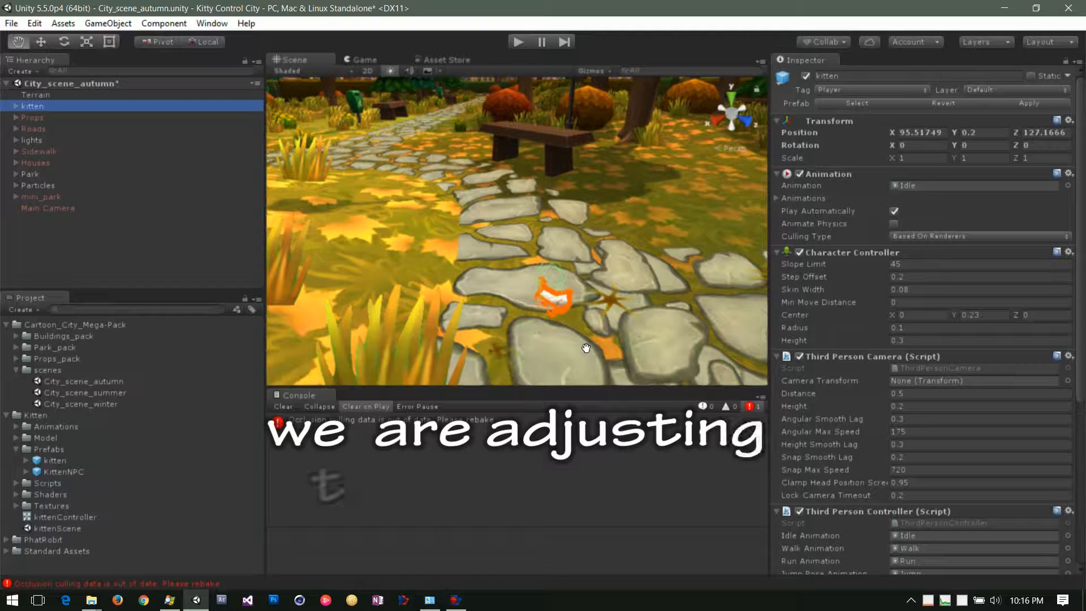
- Examine from several angles, also in an enlarged scene view, how the kitten's collider capsule sits relative to its body and the ground
mouse_move(598, 340)
right_down()
mouse_move(563, 274)
mouse_move(605, 356)
right_up()
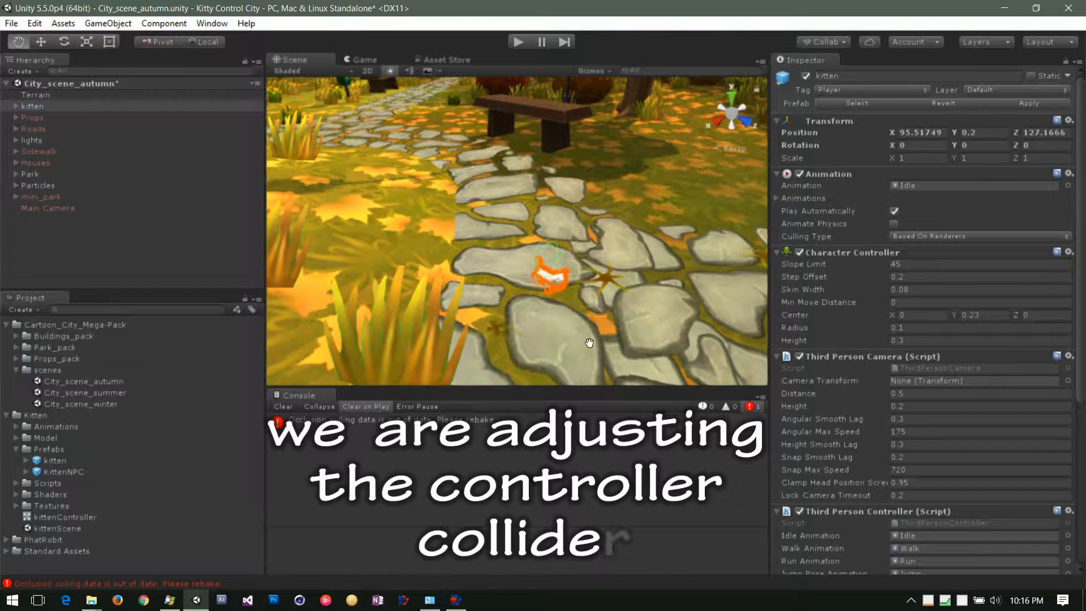
scroll(575, 317, up, 10)
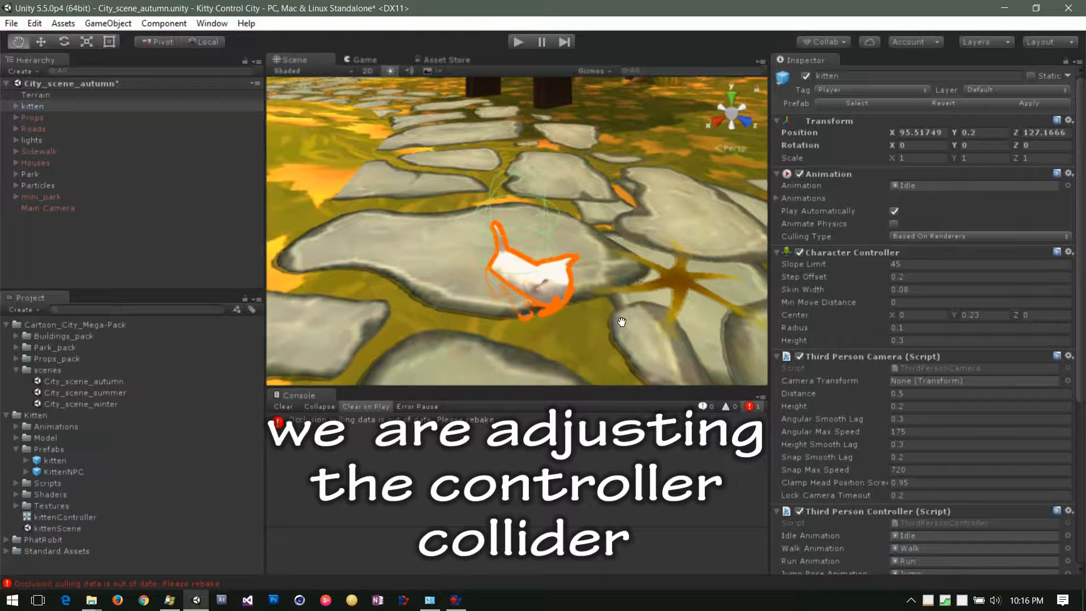
right_drag(622, 323, 1018, 212)
alt+drag(136, 191, 271, 218)
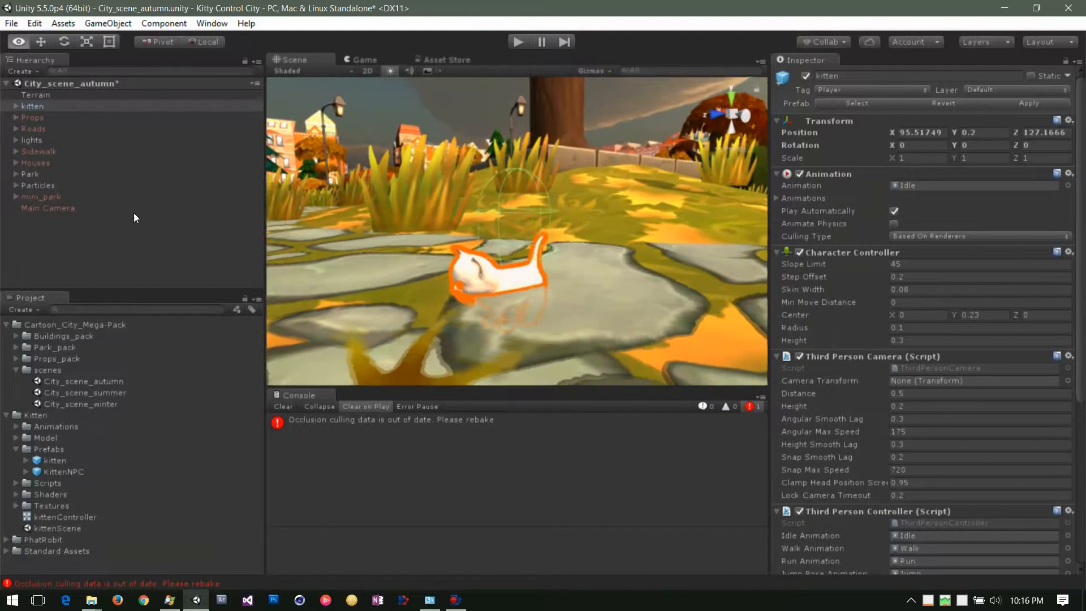
alt+drag(134, 214, 504, 283)
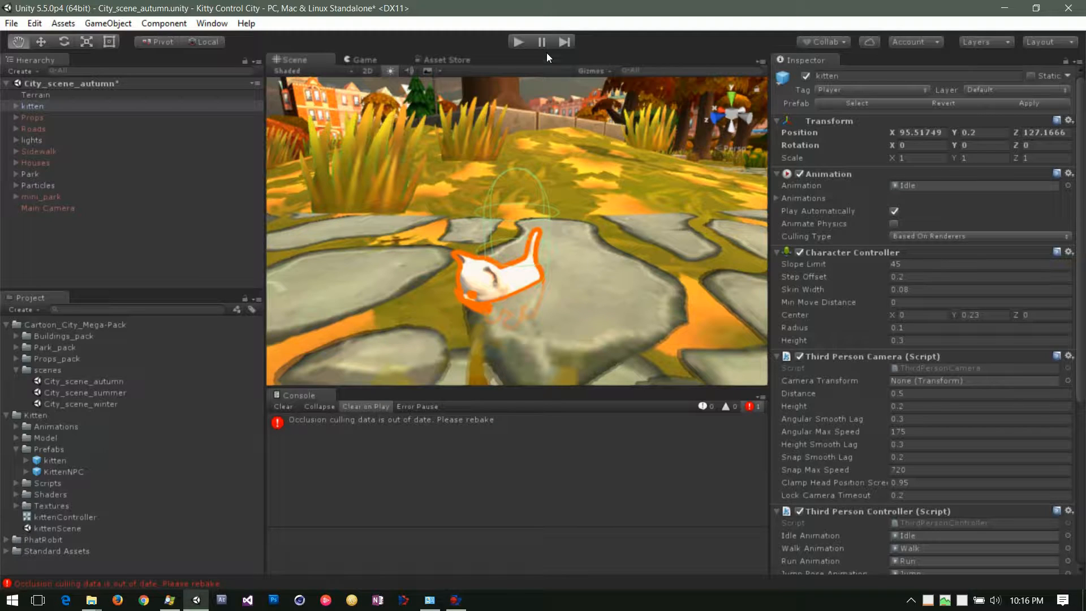
click(760, 62)
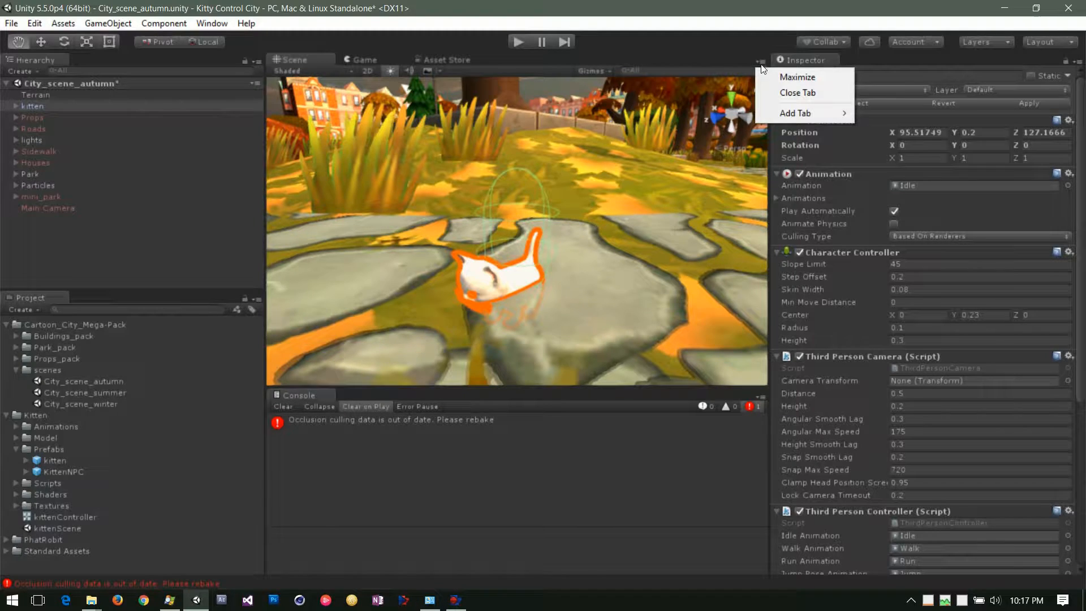
click(777, 76)
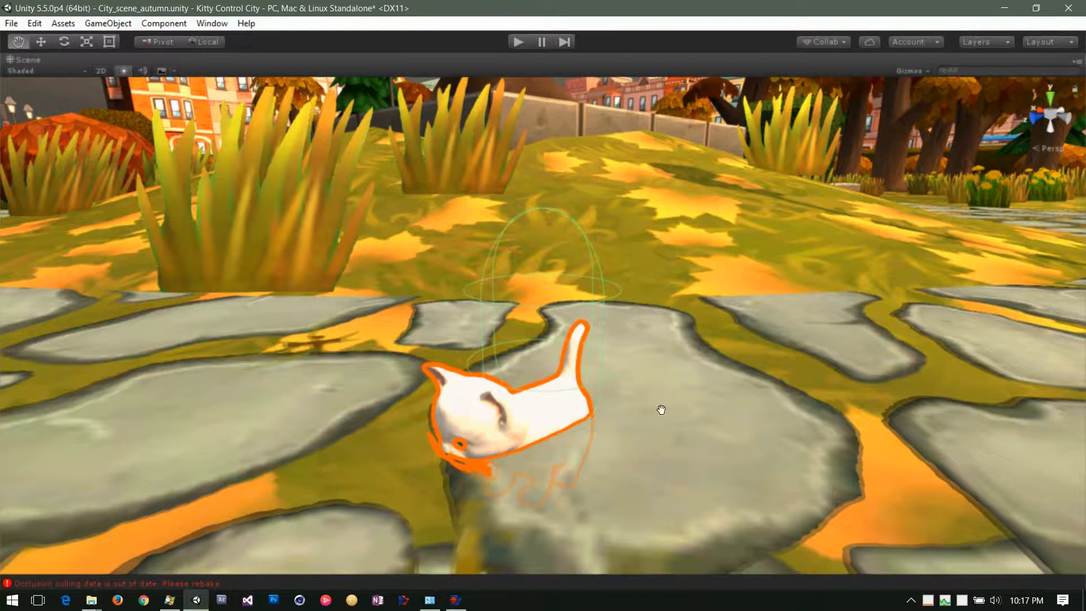
mouse_move(648, 422)
mouse_down()
mouse_move(650, 351)
mouse_move(645, 413)
mouse_up()
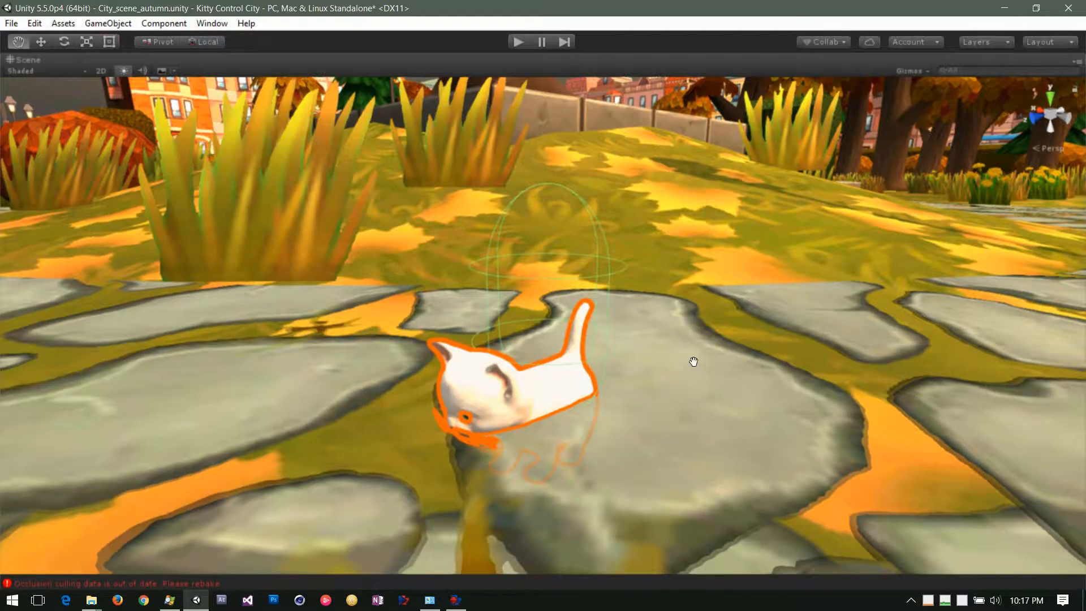
alt+drag(693, 363, 512, 347)
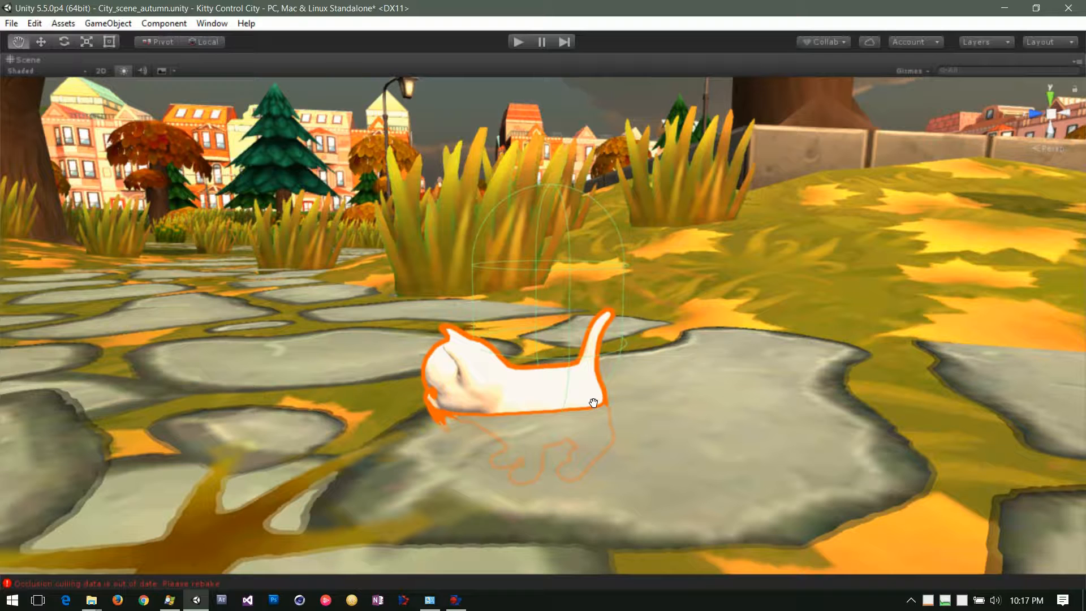
click(1078, 64)
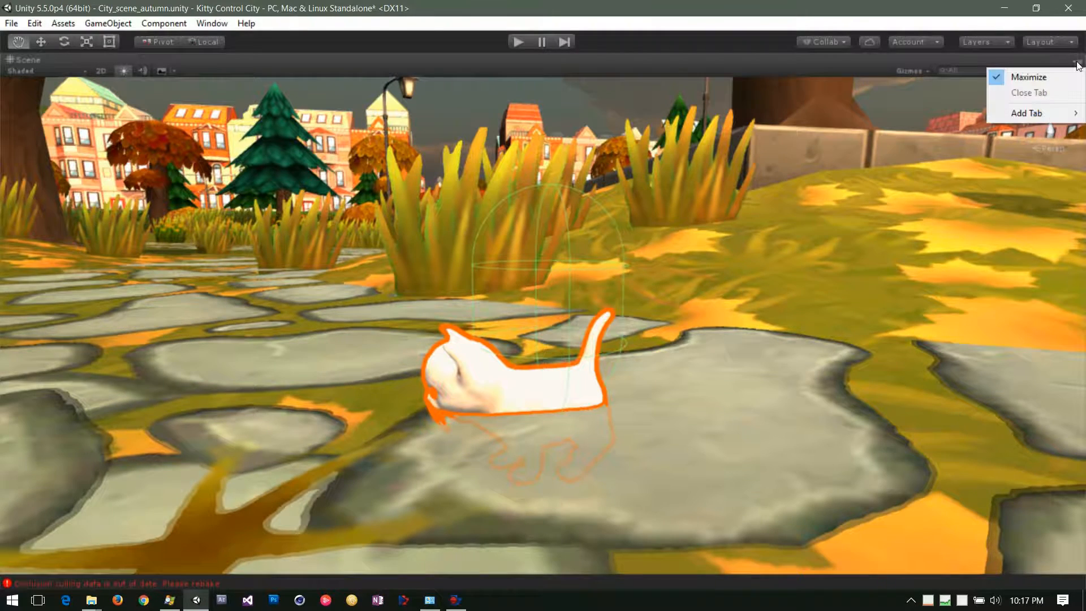
click(1030, 79)
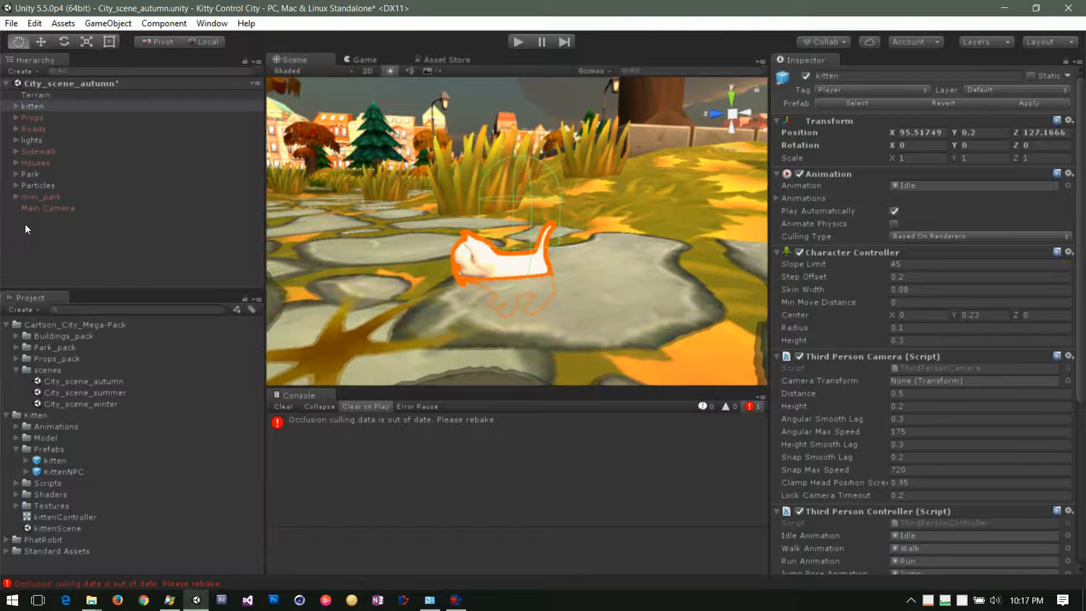
- Lower the kitten's collider by setting the Character Controller's center Y to 0
click(16, 107)
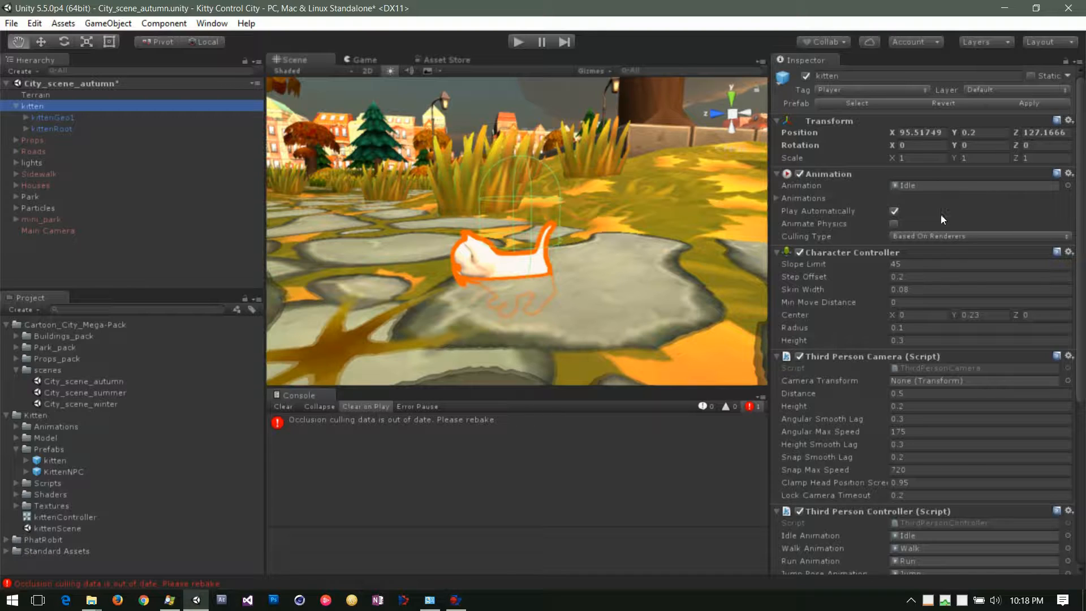
click(959, 315)
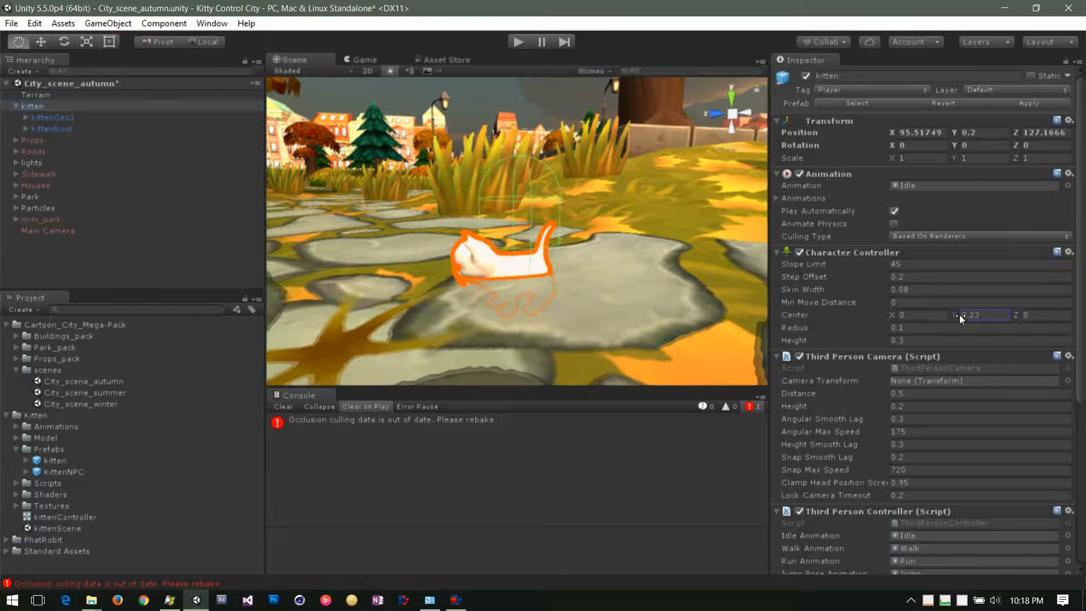
drag(960, 315, 959, 316)
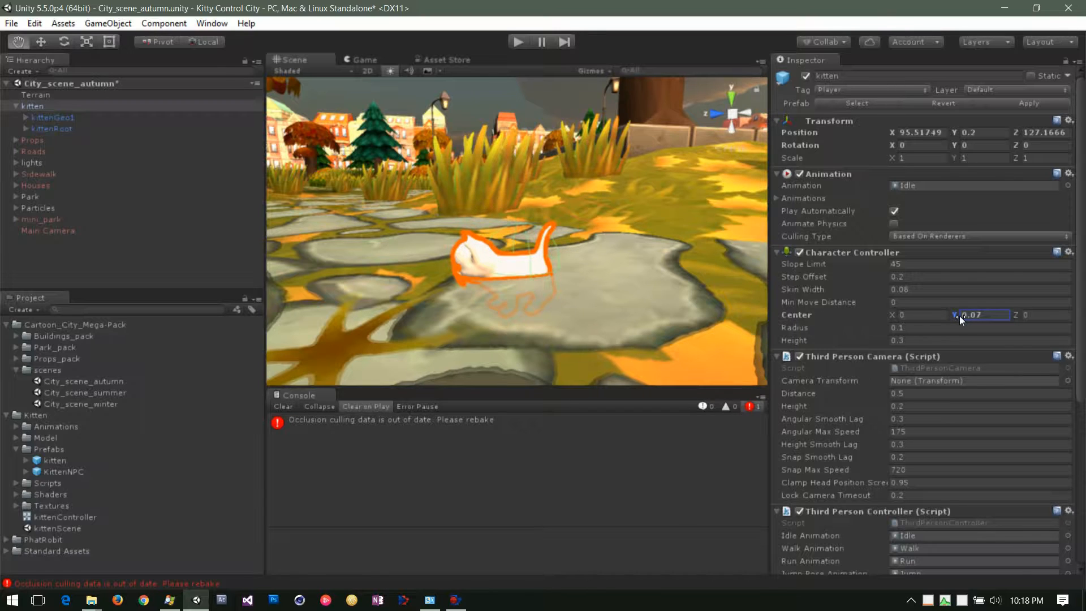
drag(959, 315, 939, 232)
key(Return)
click(995, 319)
text(0)
- Raise the kitten above the stone path by setting its Transform position Y to 0.36
drag(959, 132, 965, 131)
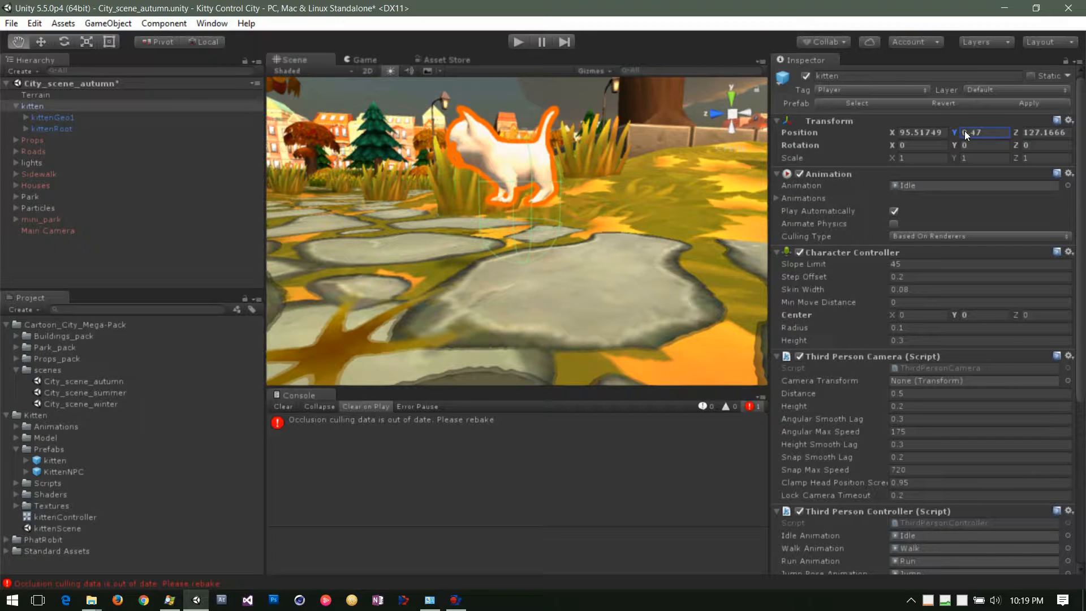
drag(964, 131, 963, 137)
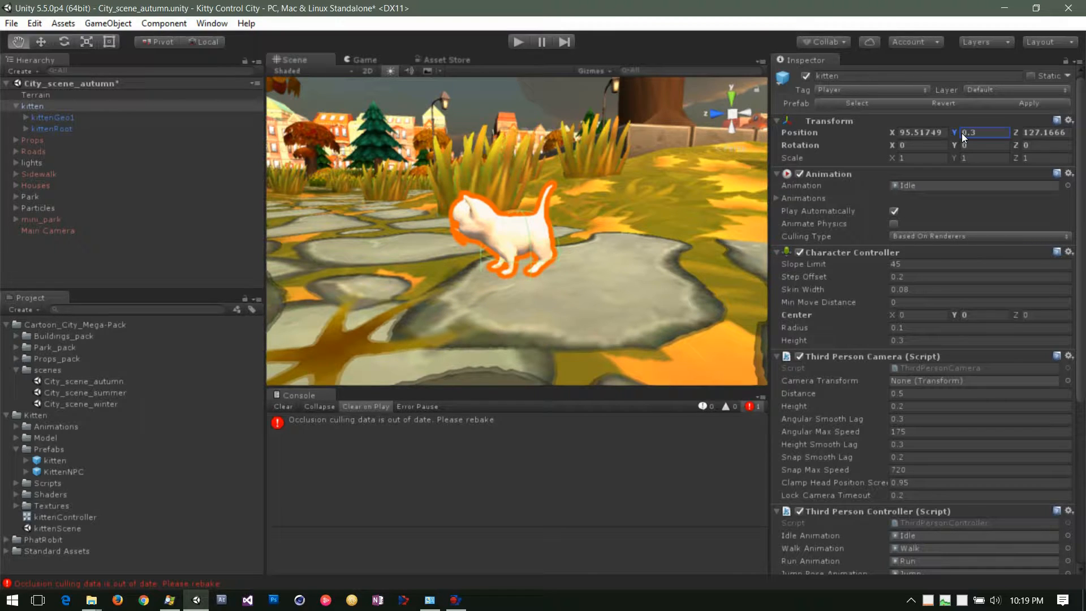
text(6)
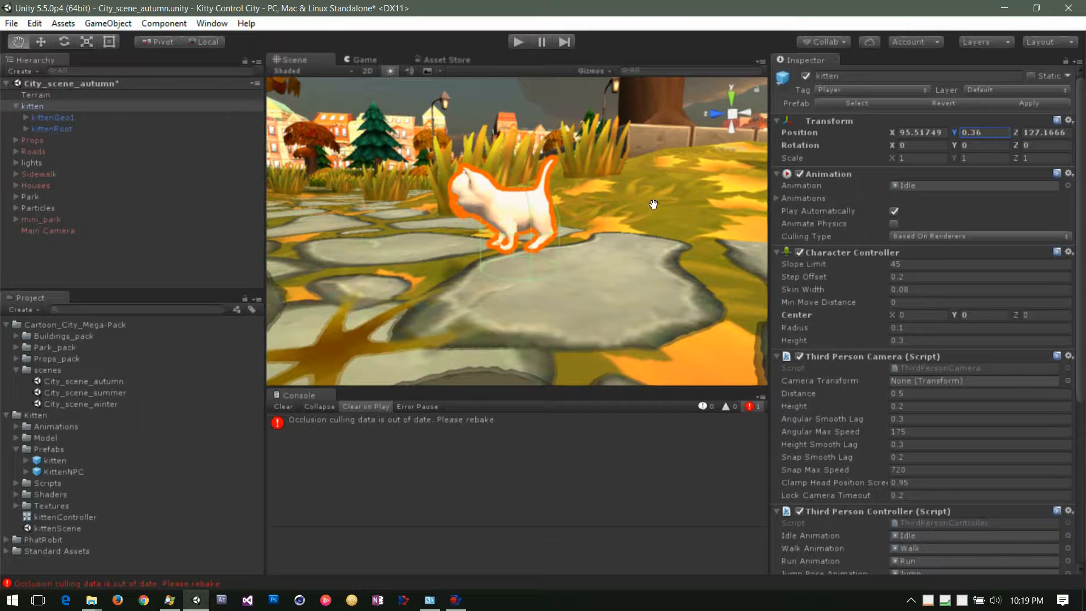
- Try raising the kitten's collider with Character Controller center Y values of 0.12, 0.15 and 0.16
alt+drag(643, 207, 582, 164)
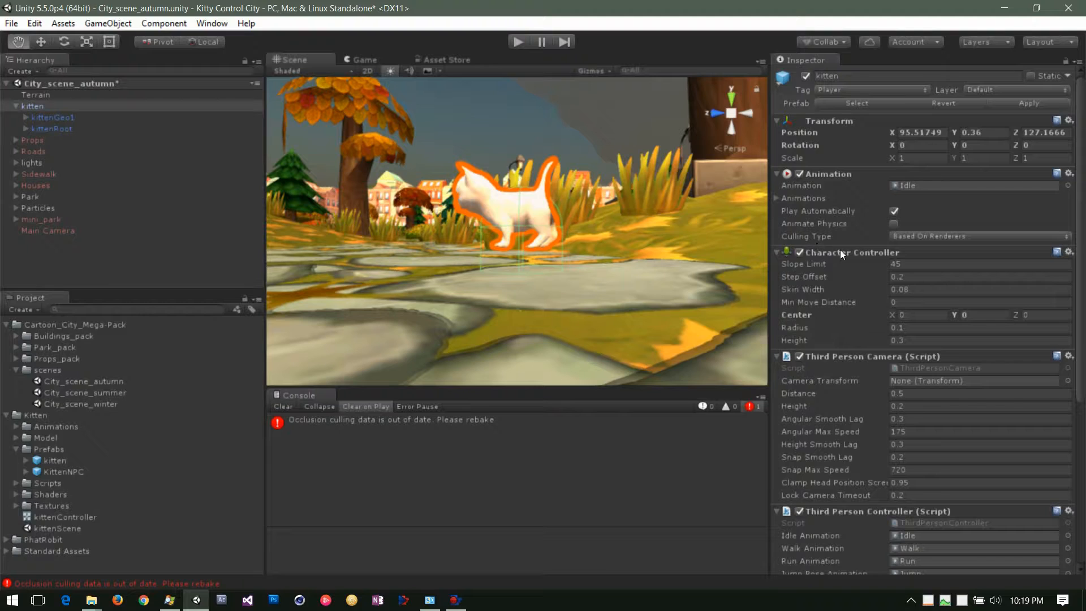
click(961, 319)
text(0.12)
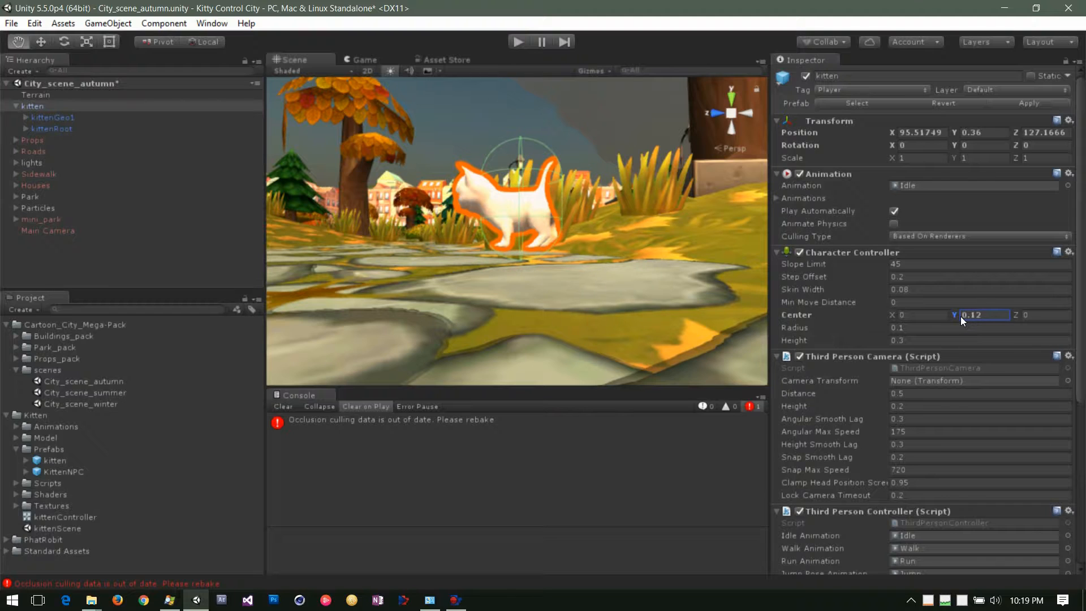
key(BackSpace)
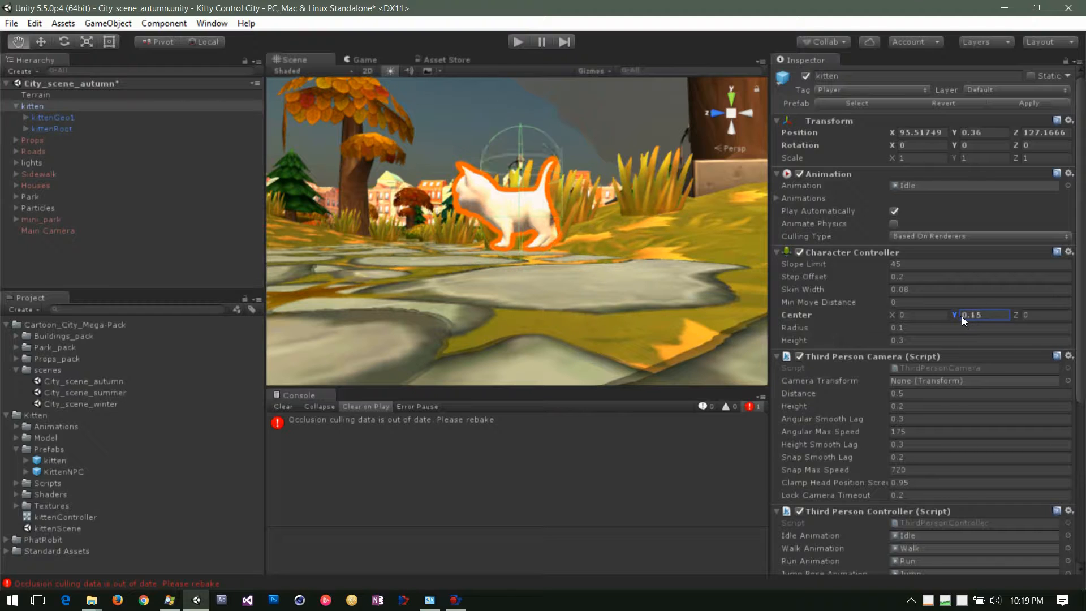
text(8)
key(BackSpace)
text(5)
key(BackSpace)
text(6)
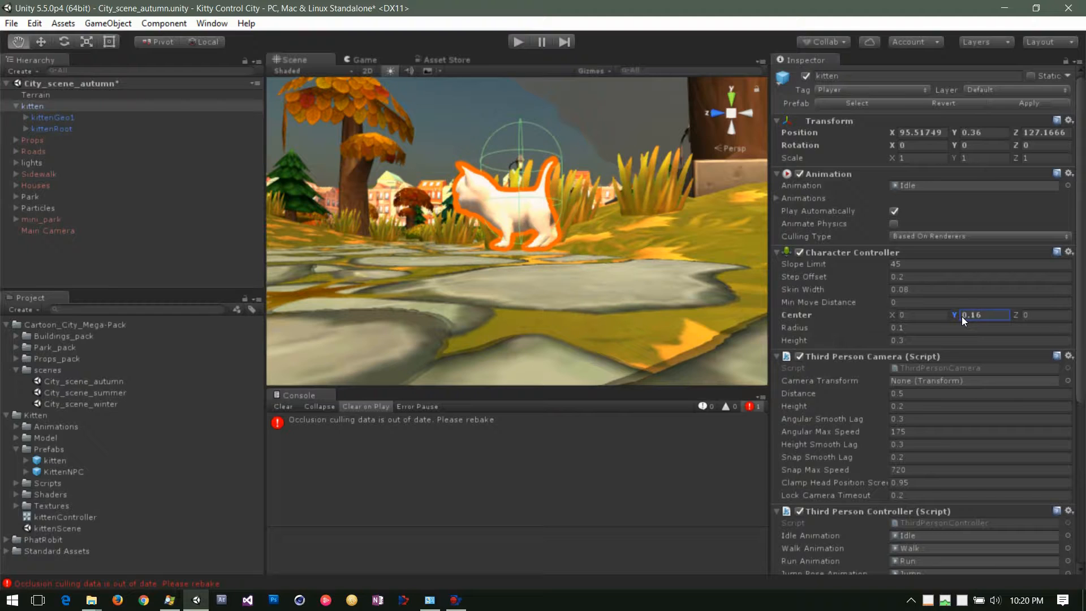
- Try a Character Controller center Y of 0.37 for the kitten, then bring it back down to 0.15
key(BackSpace)
key(BackSpace)
text(37)
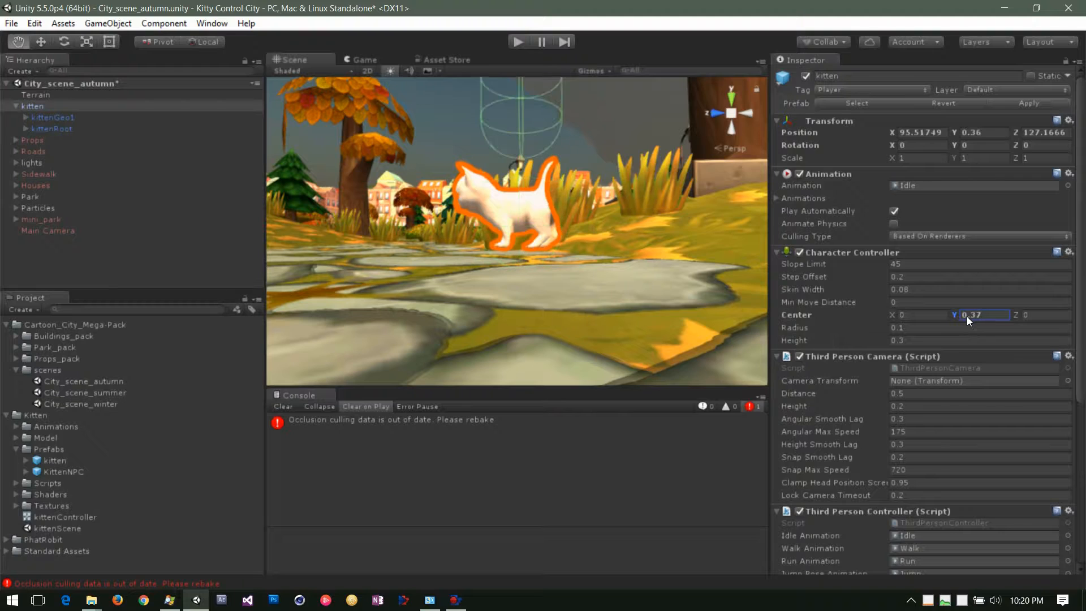
key(BackSpace)
key(BackSpace)
text(21)
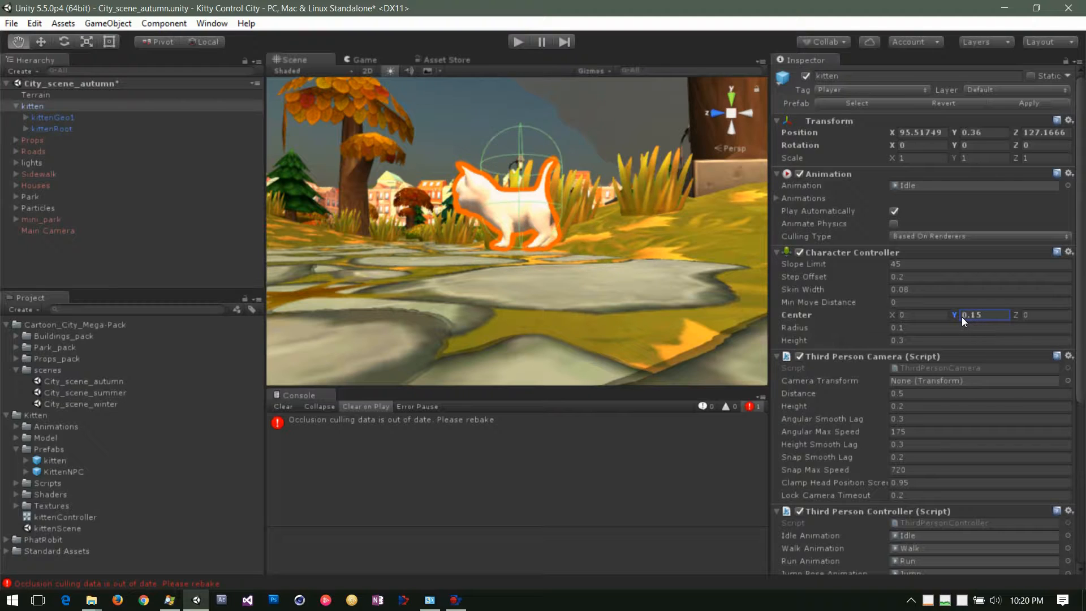
- Set the kitten's Character Controller center Y to 0.14 after comparing it with 0.13
double_click(990, 319)
click(991, 319)
key(BackSpace)
text(4)
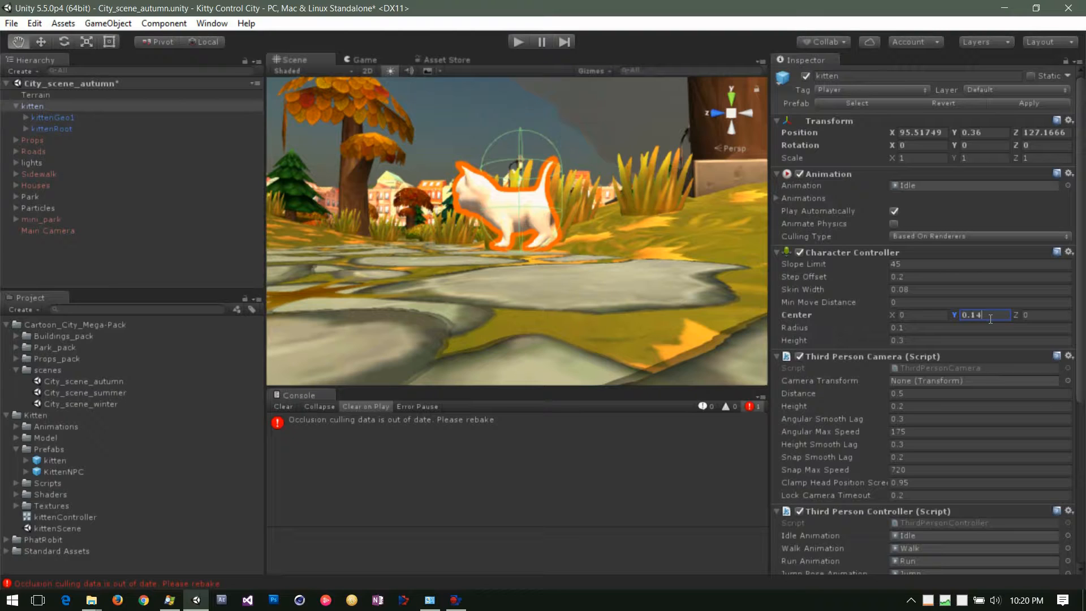
key(BackSpace)
text(3)
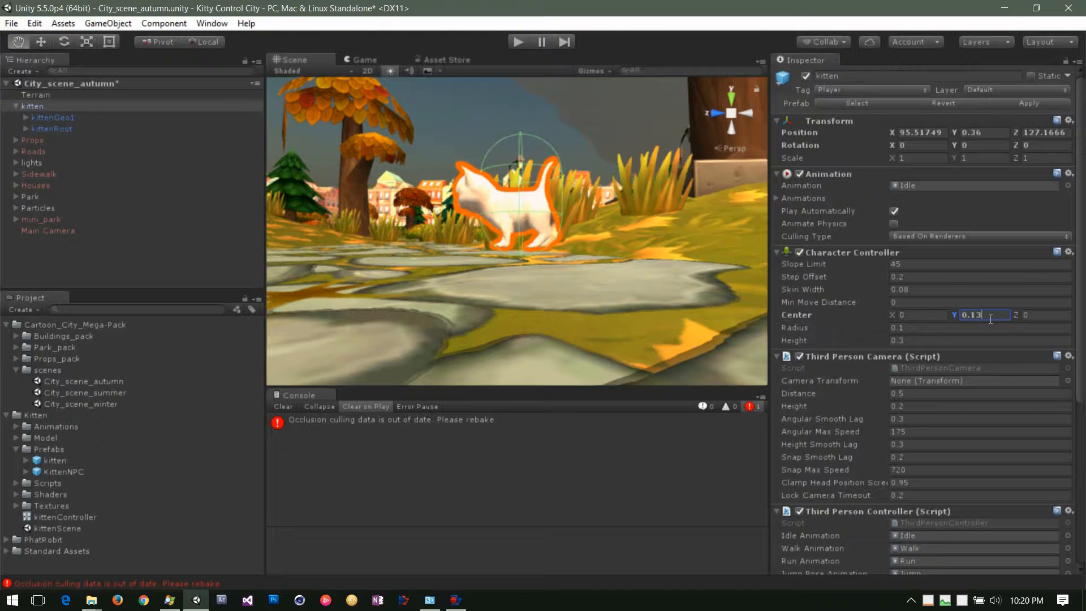
key(BackSpace)
text(4)
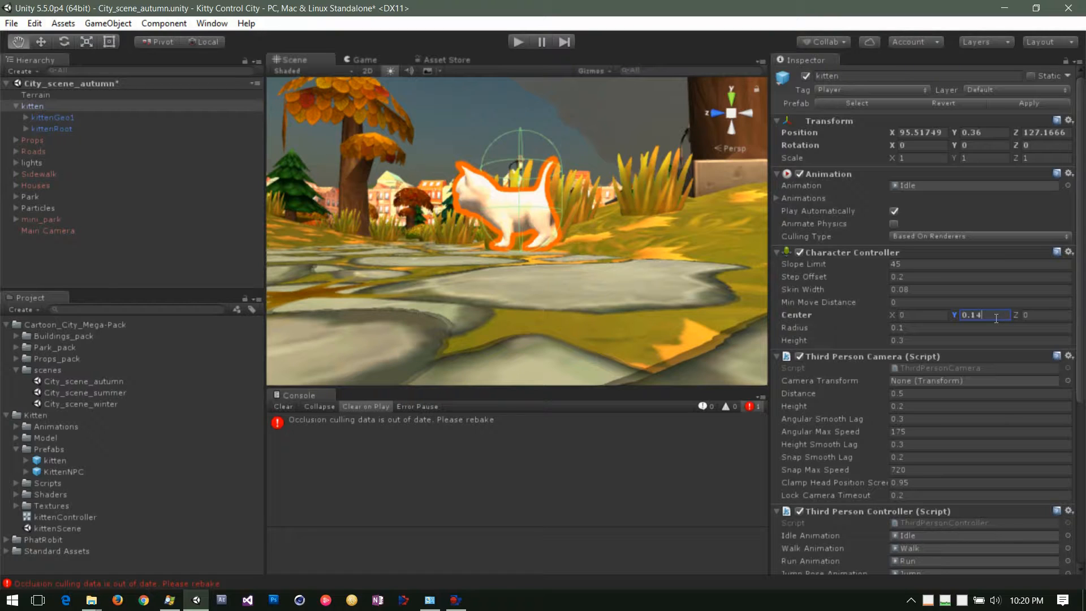
- Try a Character Controller center Y of 0.17 against the kitten's body, then restore 0.14
alt+drag(643, 247, 876, 328)
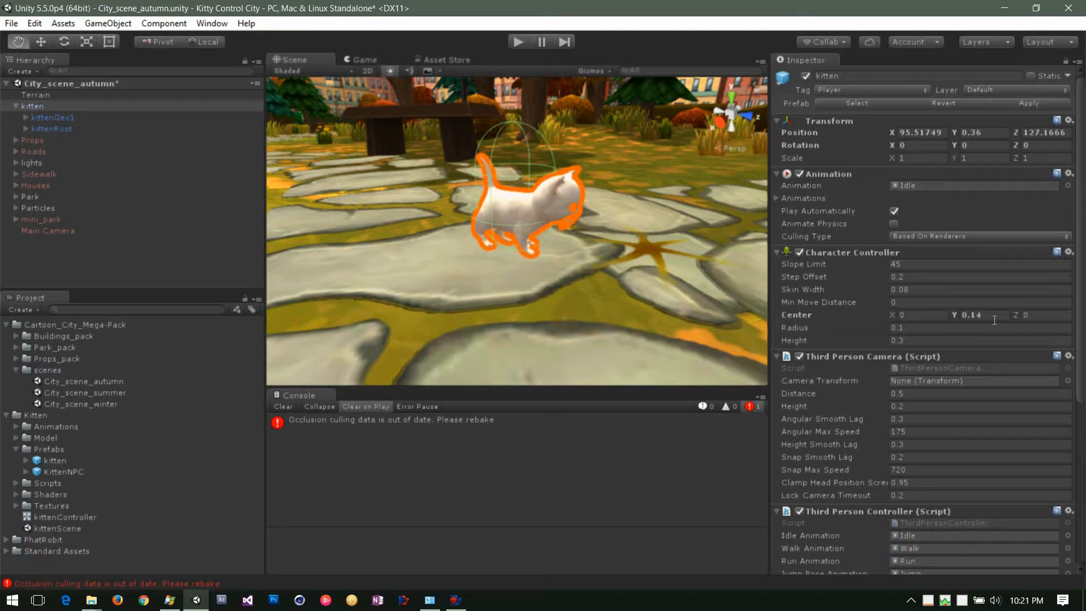
click(994, 320)
click(981, 321)
drag(958, 314, 963, 315)
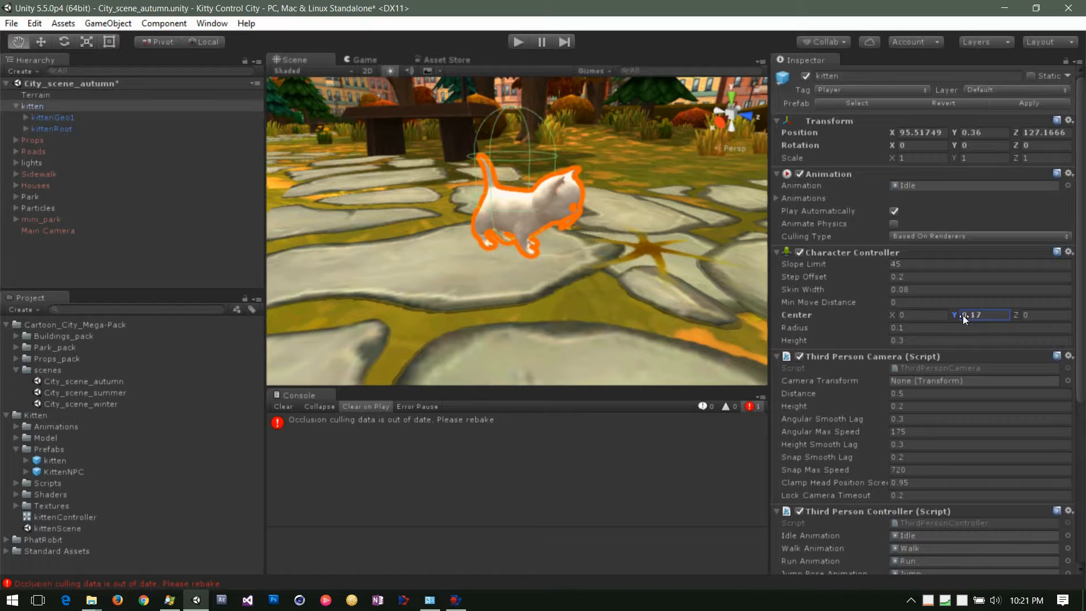
click(993, 319)
key(BackSpace)
text(4)
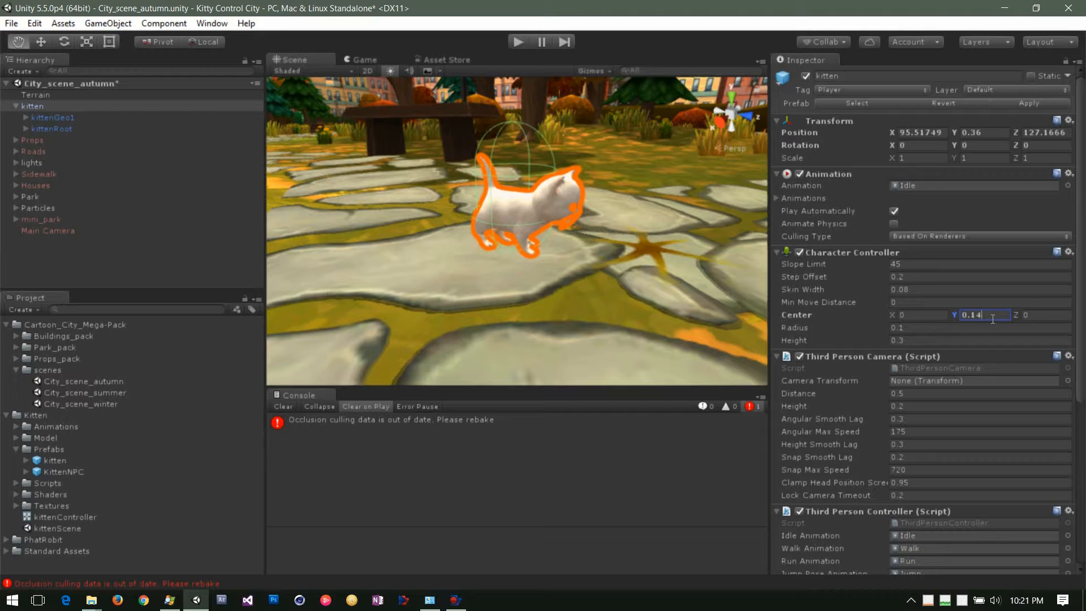
- Compare Character Controller center Y values of 0.16 and 0.13, return to 0.14, and check the collider's fit around the kitten
key(BackSpace)
text(5)
key(BackSpace)
text(6)
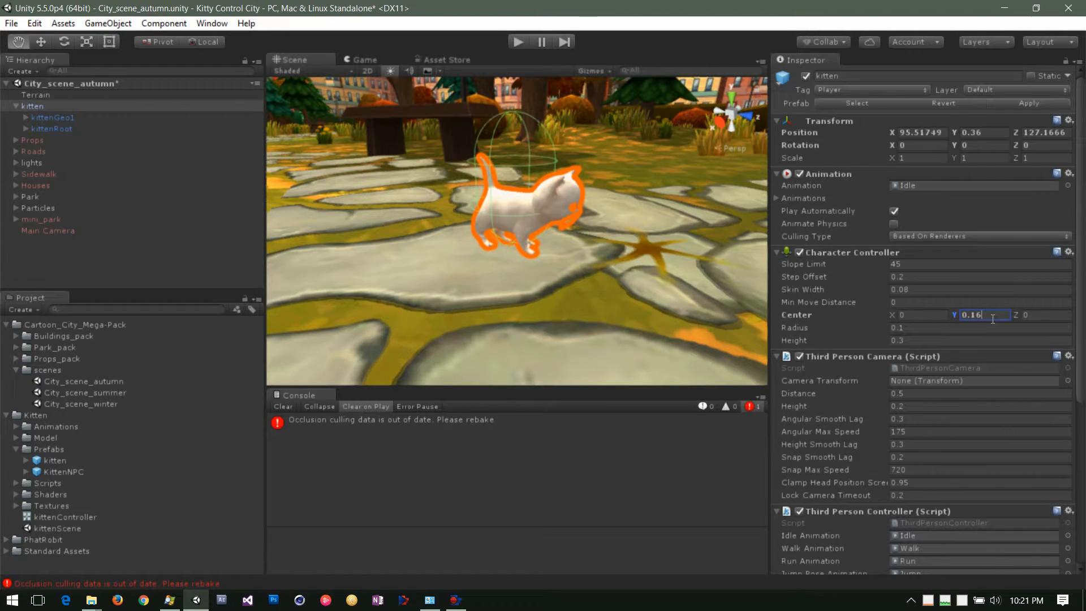
key(BackSpace)
text(4)
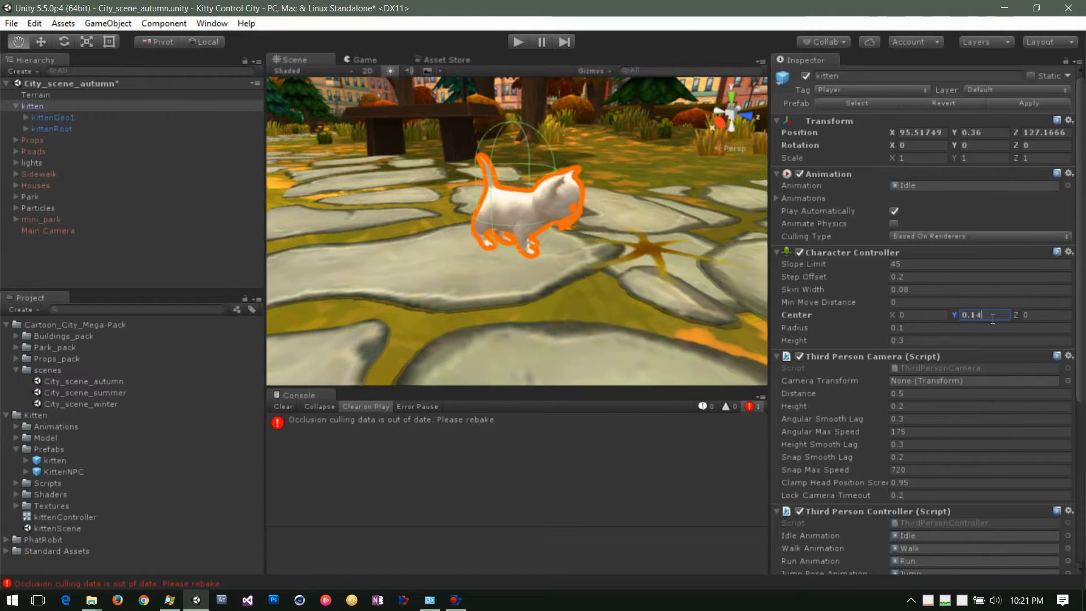
key(BackSpace)
text(3)
key(BackSpace)
text(4)
alt+drag(578, 278, 492, 259)
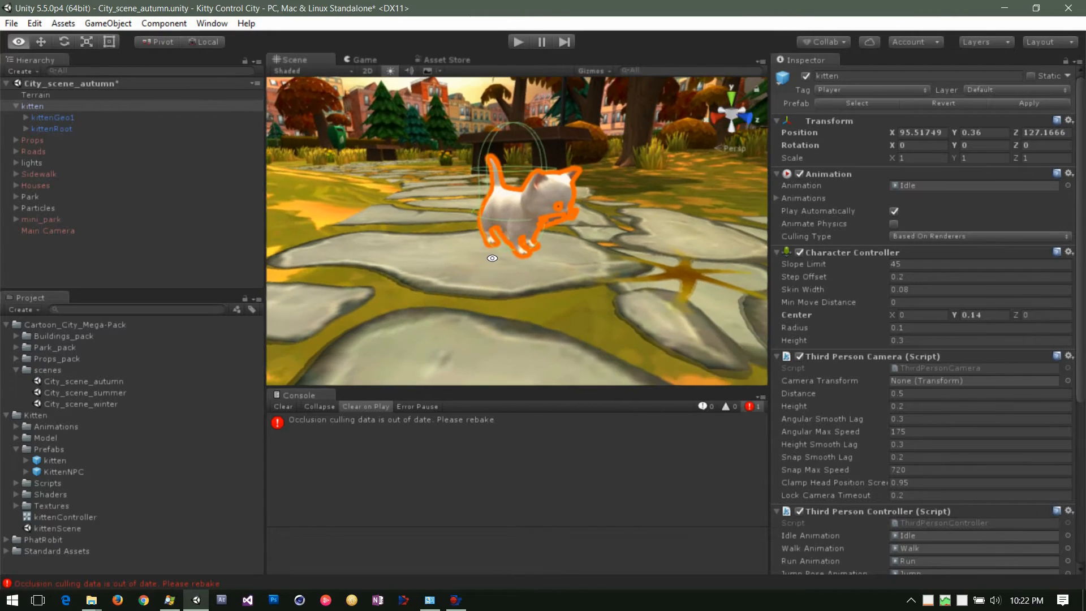